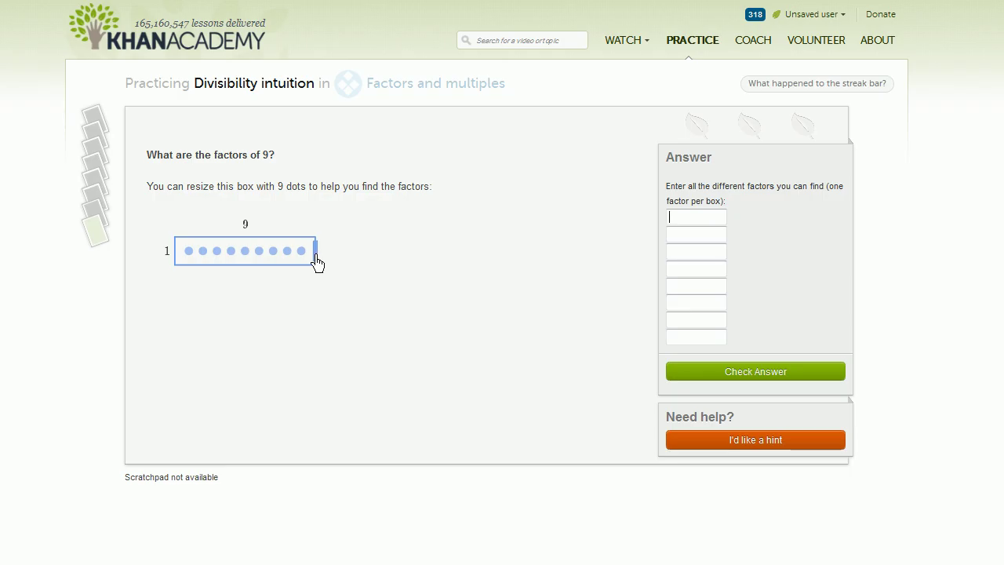
# Step: Narrow the nine-dot box through two rows and five columns down to a 3-by-3 square
pyautogui.moveTo(317, 263)
pyautogui.mouseDown()
pyautogui.moveTo(258, 265)
pyautogui.moveTo(277, 266)
pyautogui.mouseUp()
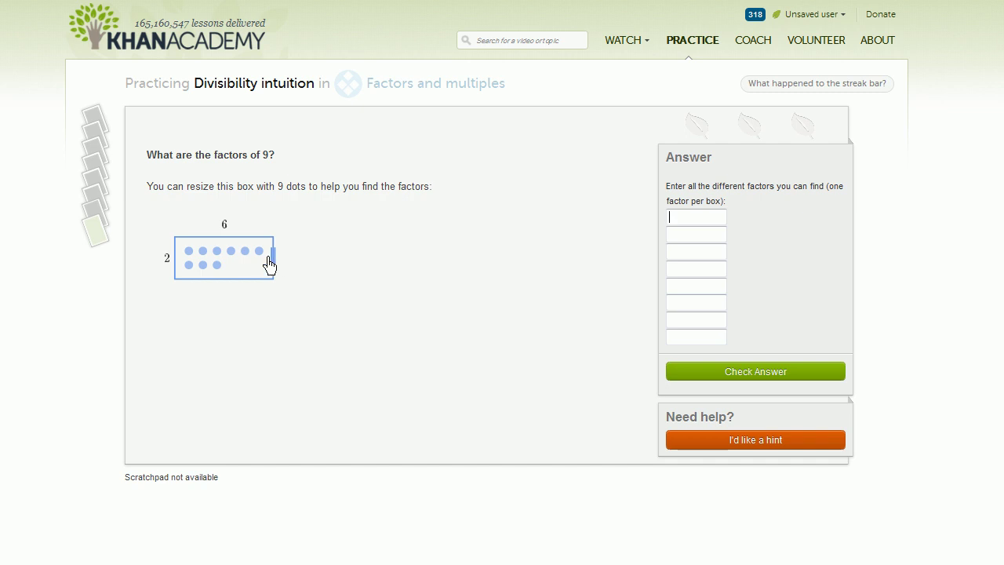
pyautogui.moveTo(275, 265); pyautogui.dragTo(236, 270)
pyautogui.write('3')
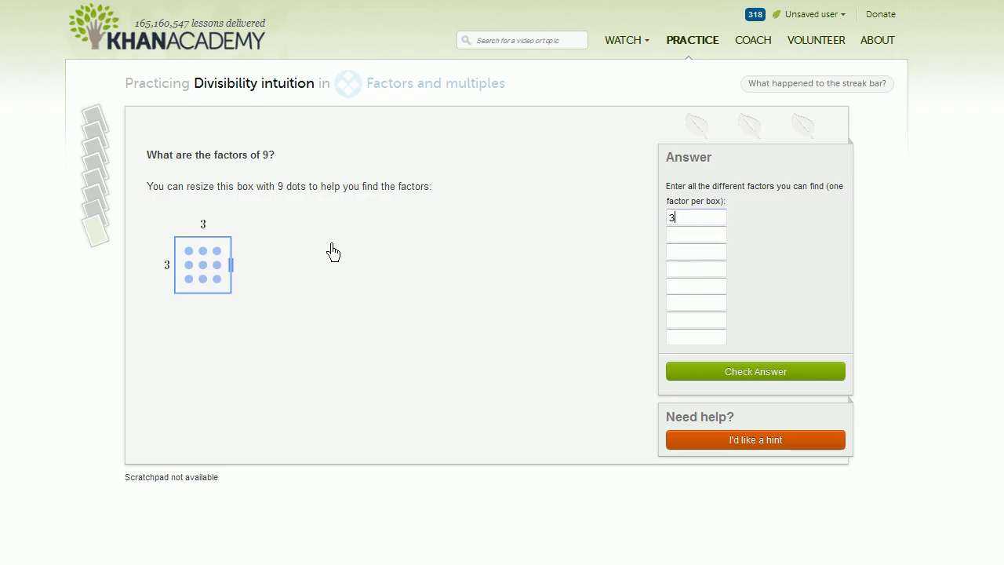
# Step: Enter factors 1 and 9 after stretching the dots back into a single line of nine
pyautogui.click(688, 237)
pyautogui.moveTo(234, 275); pyautogui.dragTo(338, 273)
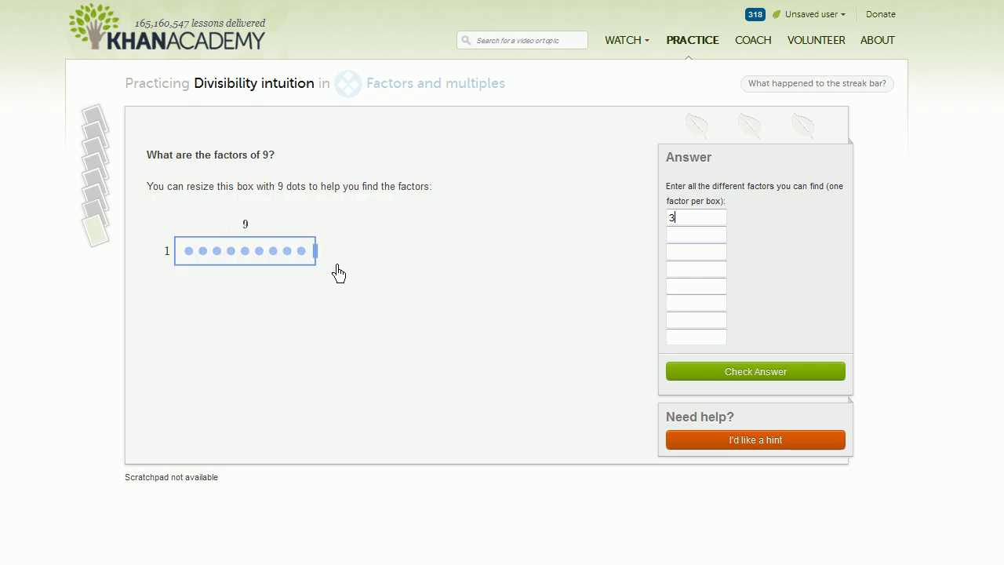
pyautogui.click(673, 240)
pyautogui.click(672, 252)
pyautogui.write('9')
# Step: Test other dot arrangements for 9: two rows, seven columns, then a square
pyautogui.moveTo(305, 254); pyautogui.dragTo(301, 255)
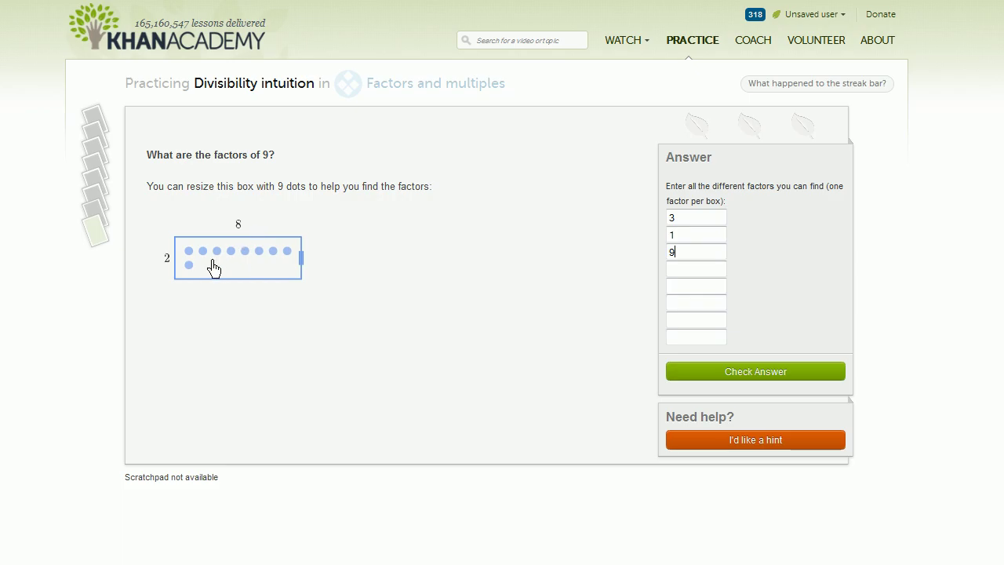
pyautogui.moveTo(302, 271); pyautogui.dragTo(277, 273)
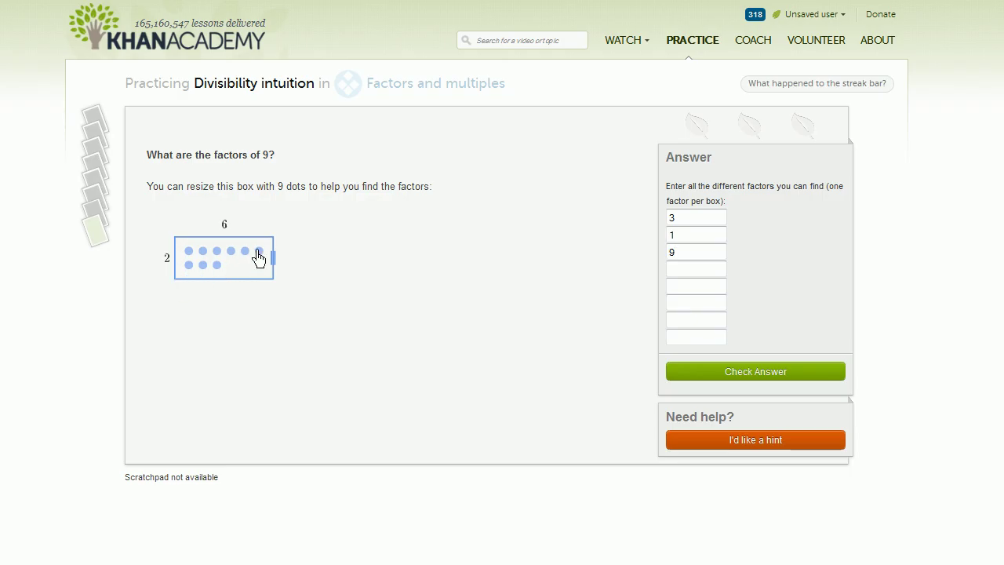
pyautogui.moveTo(273, 261); pyautogui.dragTo(207, 272)
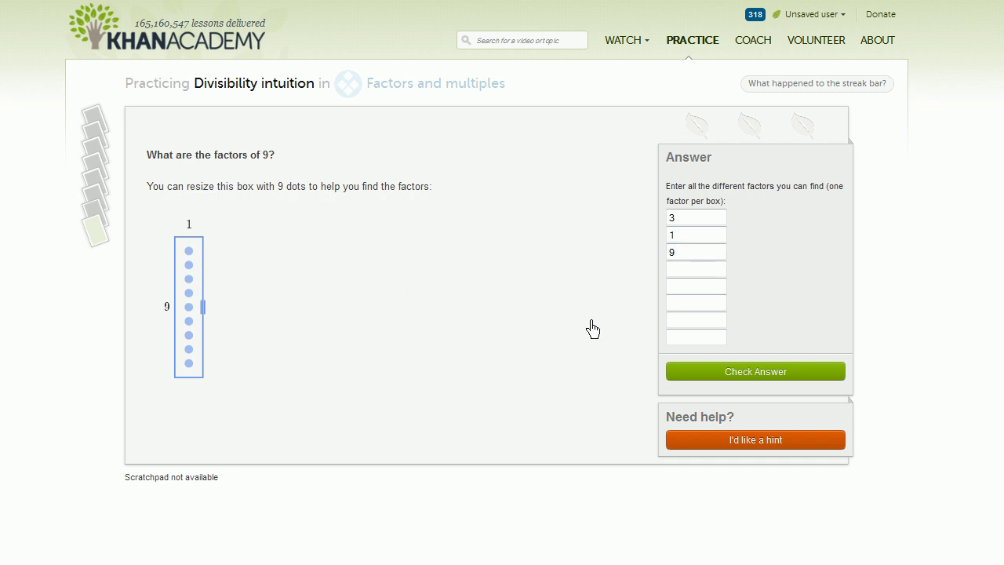
# Step: Submit the factors of 9 and advance to the factors-of-16 question
pyautogui.click(709, 378)
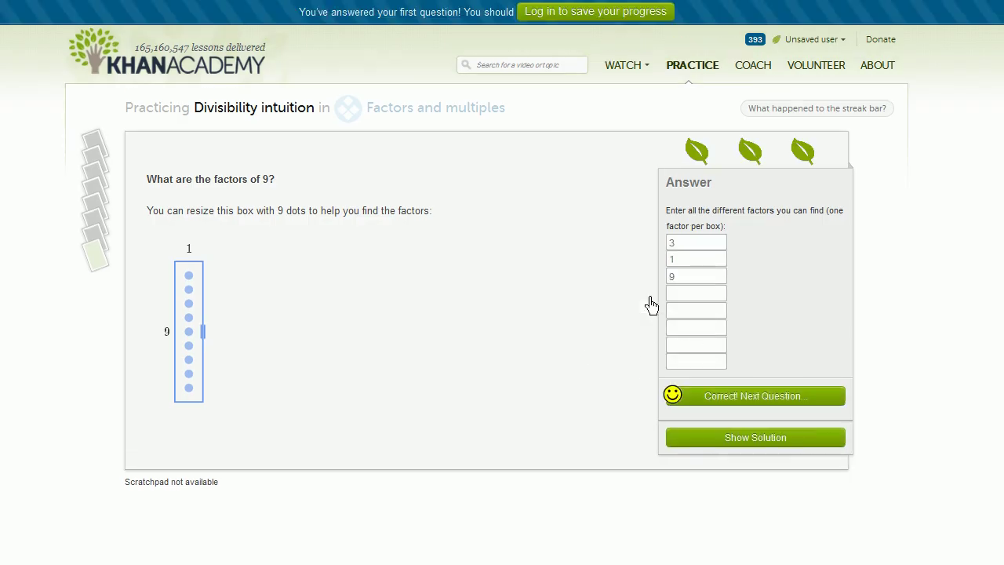
pyautogui.click(729, 405)
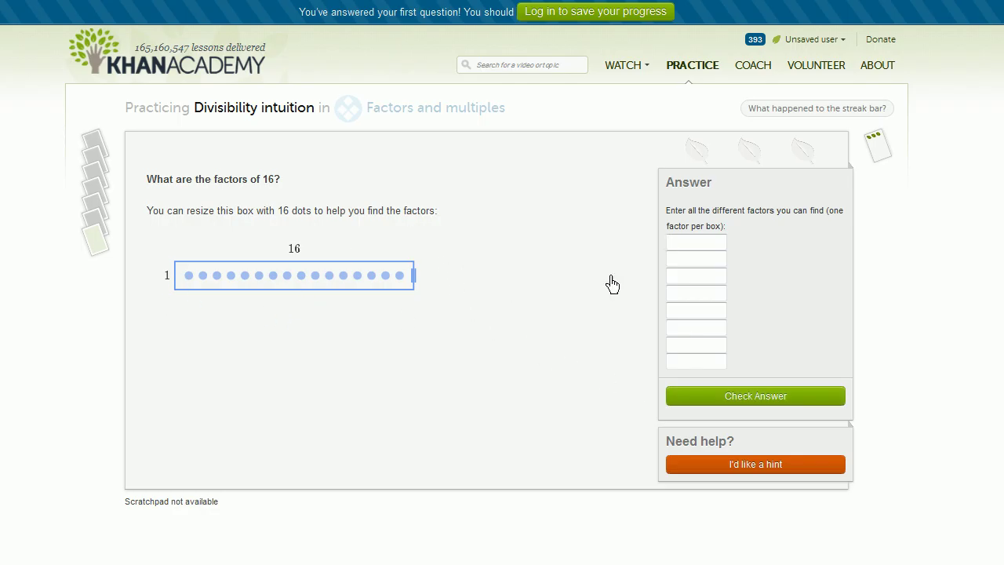
# Step: Enter 1 and 16 as factors of 16 and fold the dots into two rows of eight
pyautogui.write('1')
pyautogui.click(677, 262)
pyautogui.write('6')
pyautogui.moveTo(416, 288); pyautogui.dragTo(333, 294)
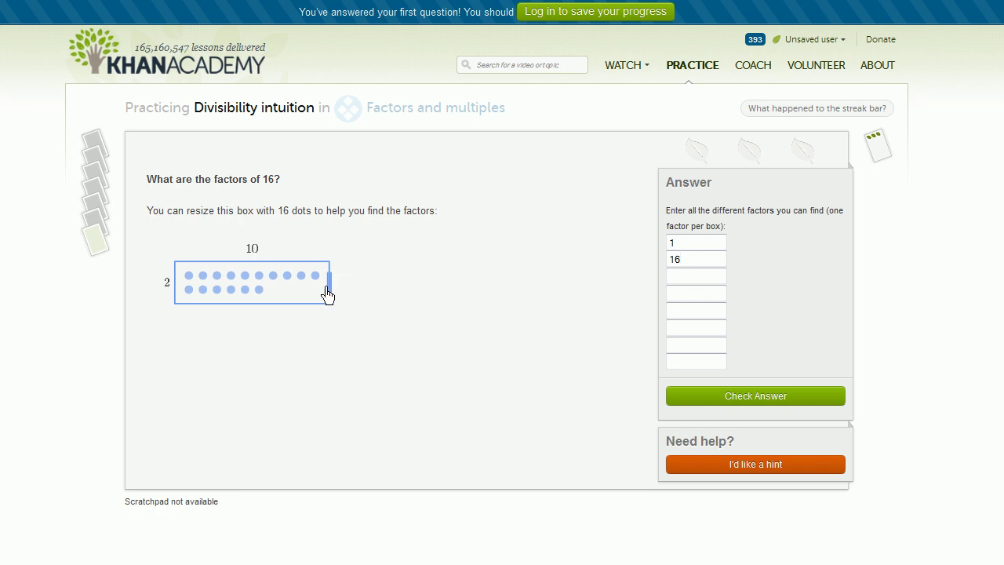
pyautogui.moveTo(328, 294); pyautogui.dragTo(305, 292)
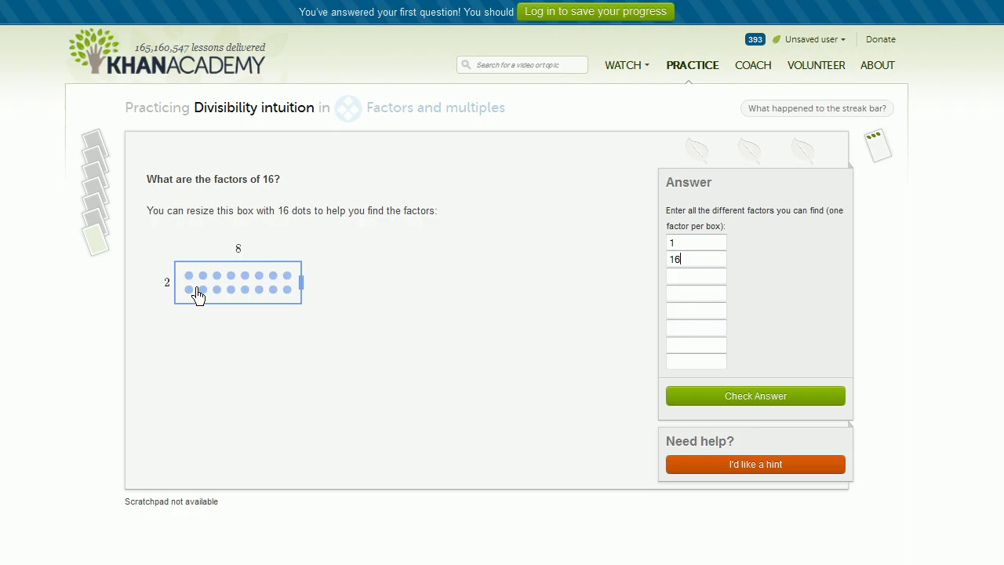
# Step: Enter 2 and 8 as factors, reshaping the sixteen dots through three rows into a 4-by-4 square
pyautogui.click(696, 279)
pyautogui.write('2')
pyautogui.click(699, 297)
pyautogui.write('8')
pyautogui.moveTo(302, 284); pyautogui.dragTo(267, 292)
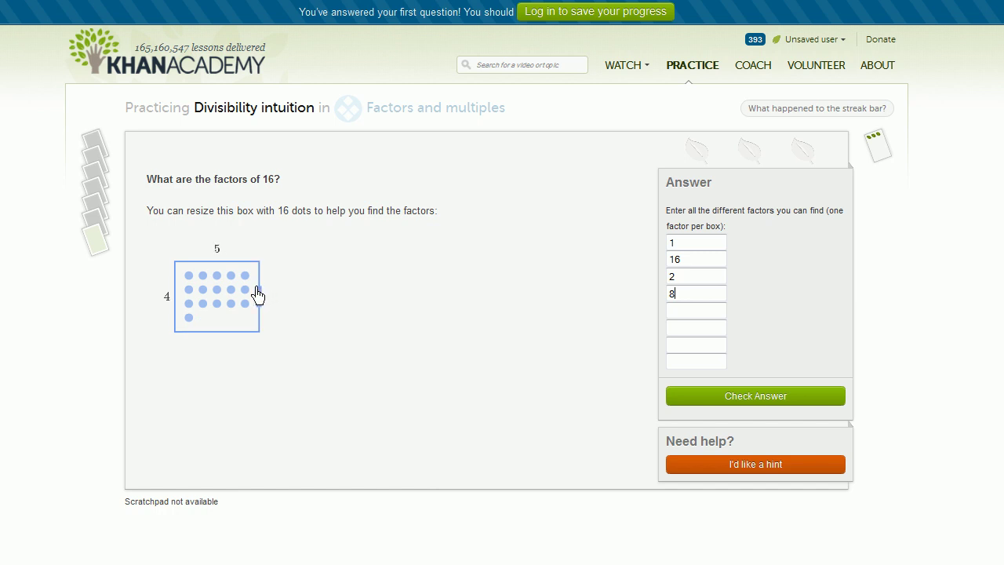
pyautogui.moveTo(266, 292); pyautogui.dragTo(250, 295)
# Step: Enter 4 as the last factor, test other dot widths, and submit the factors of 16
pyautogui.click(694, 312)
pyautogui.write('4')
pyautogui.moveTo(245, 312); pyautogui.dragTo(222, 311)
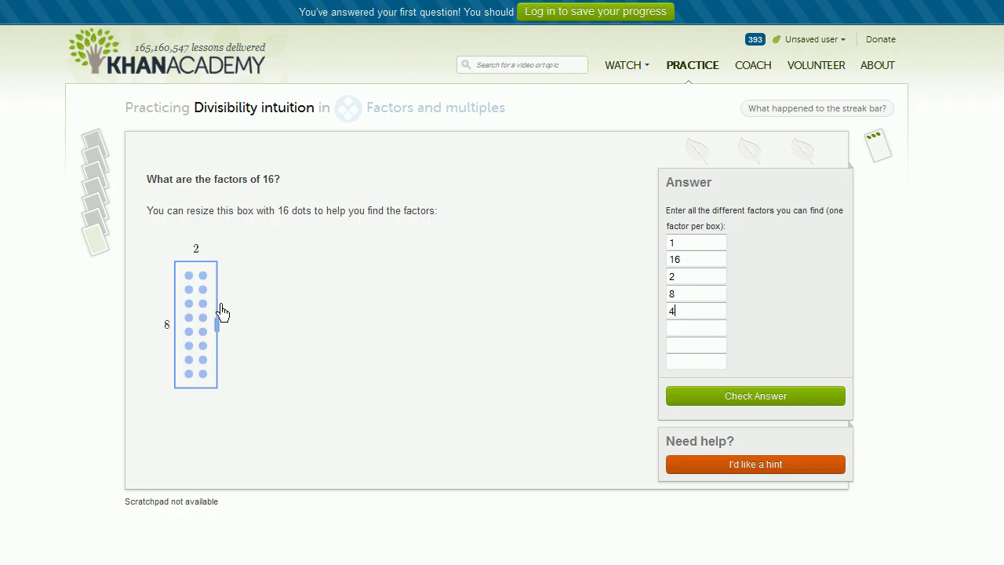
pyautogui.moveTo(222, 312); pyautogui.dragTo(200, 309)
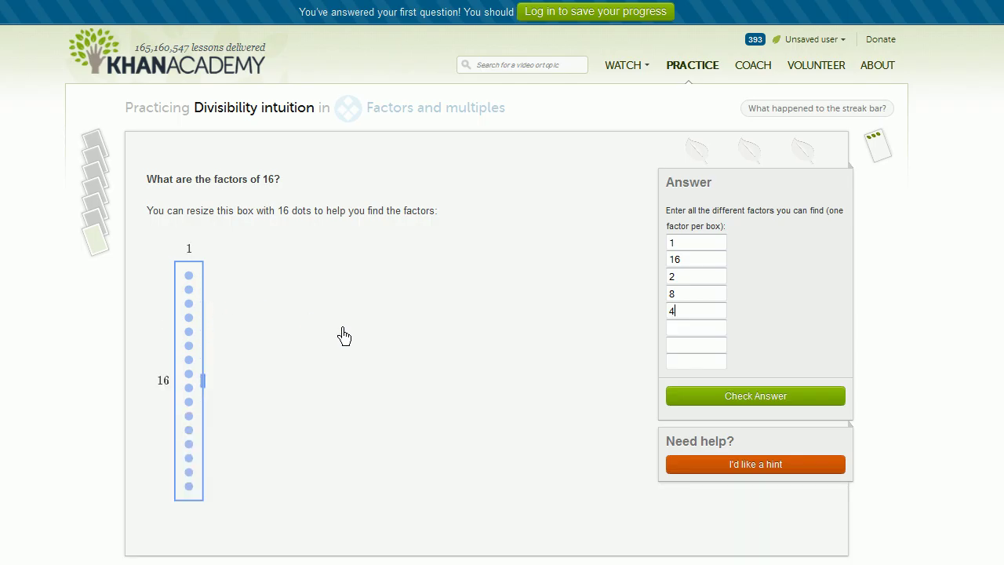
pyautogui.click(695, 410)
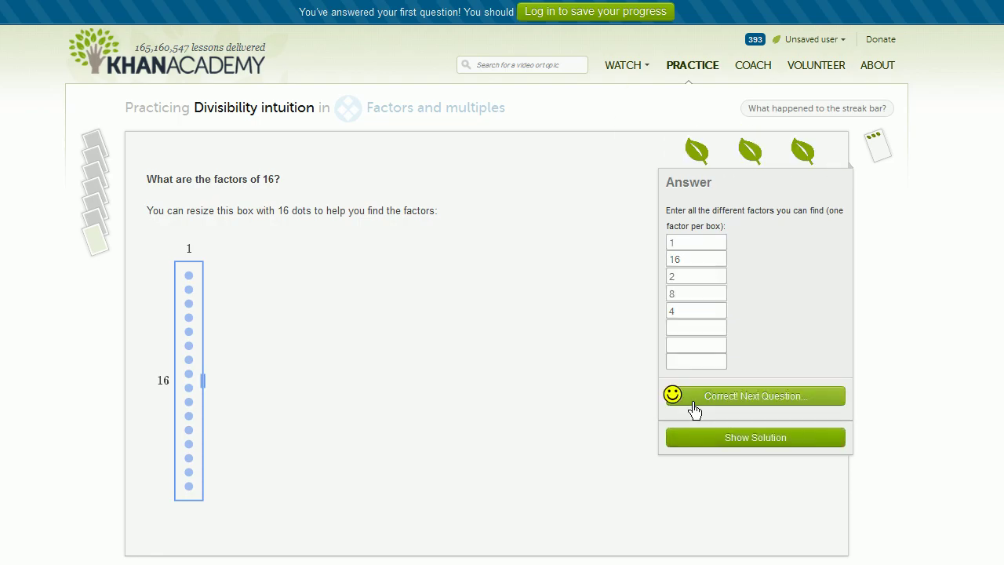